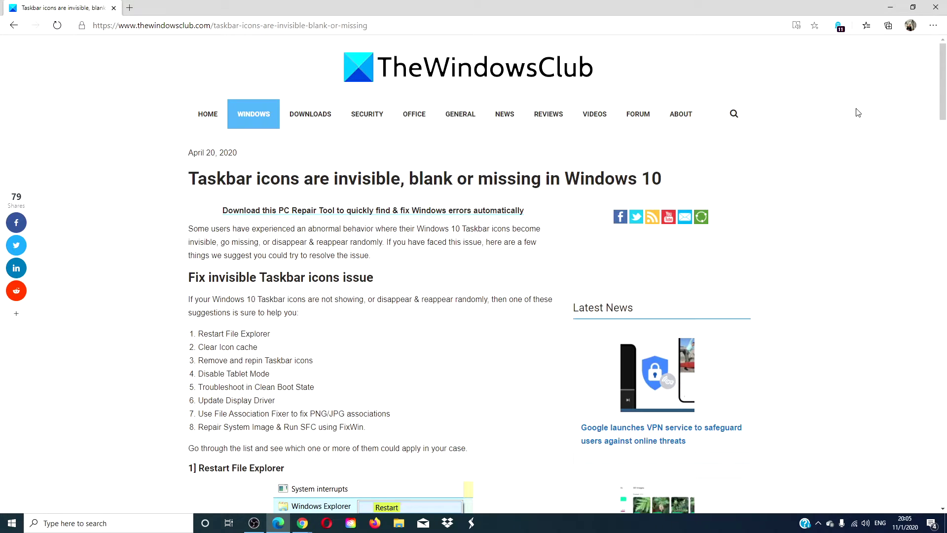
Step: Minimize the Edge window with TheWindowsClub article to reveal the desktop
click(889, 7)
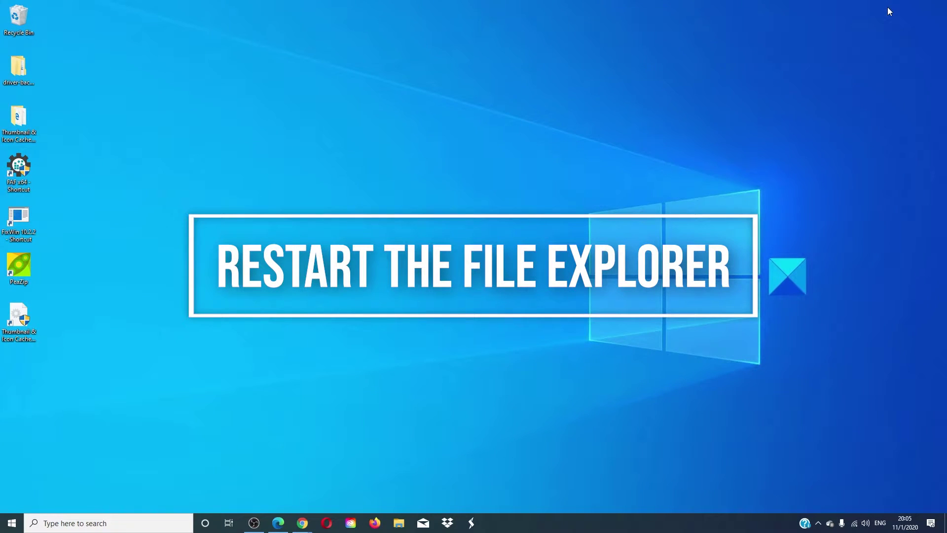
Step: Open Task Manager from the taskbar and restart the Windows Explorer process
right_click(519, 523)
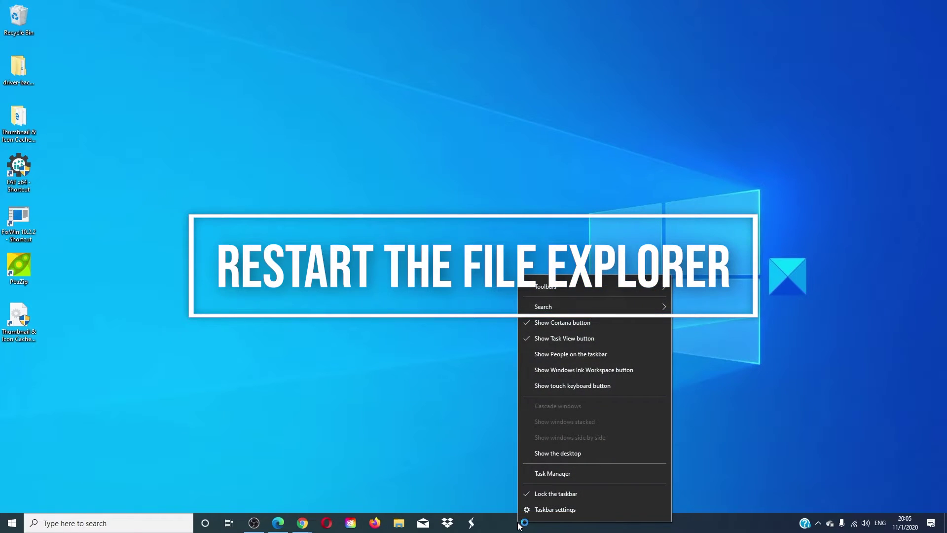
click(544, 473)
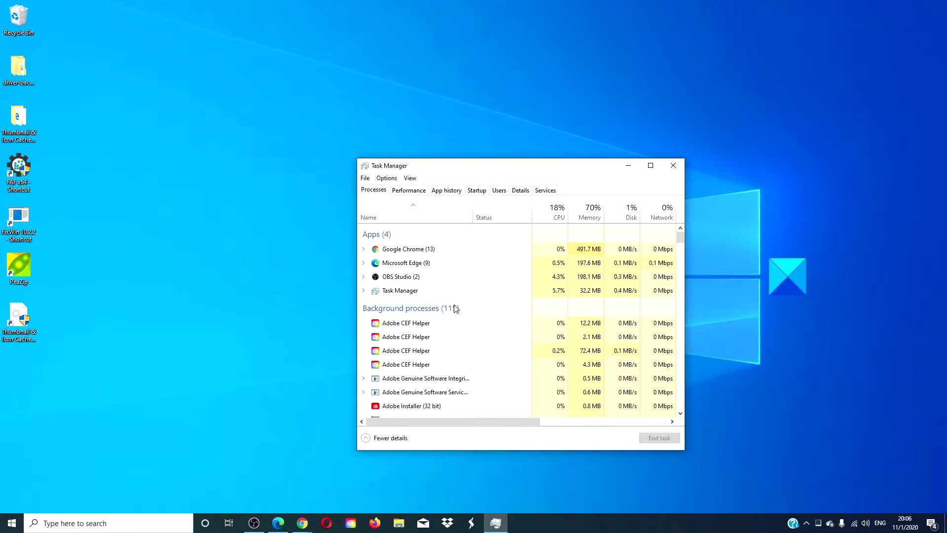
scroll(454, 308, down, 20)
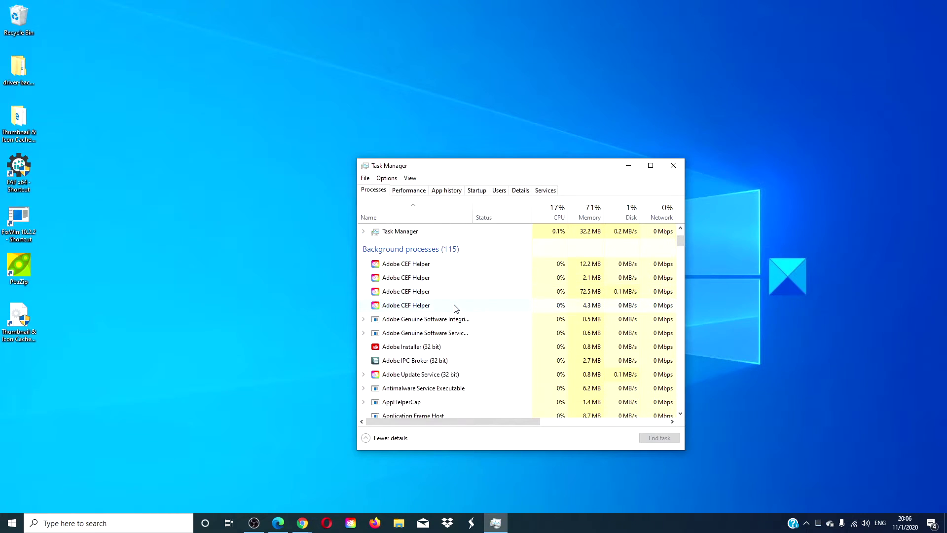
right_click(417, 341)
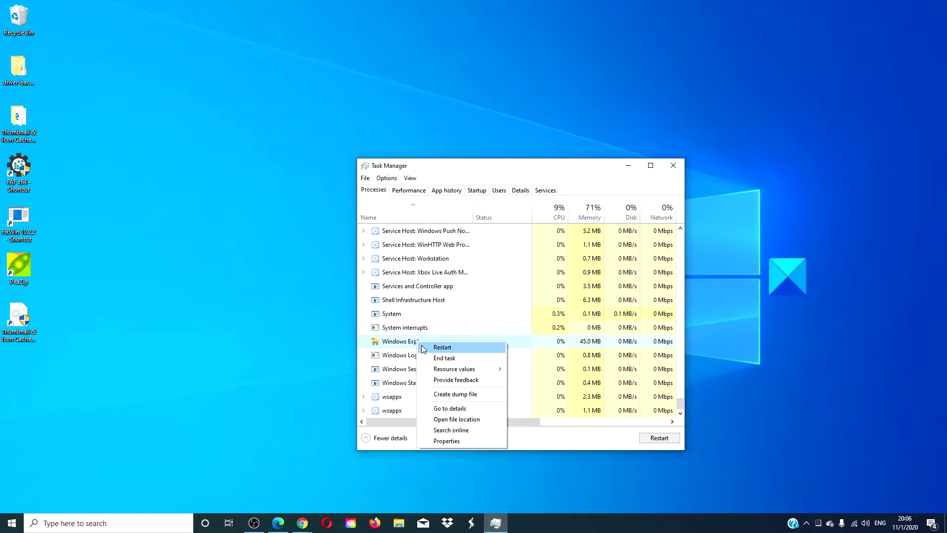
click(441, 347)
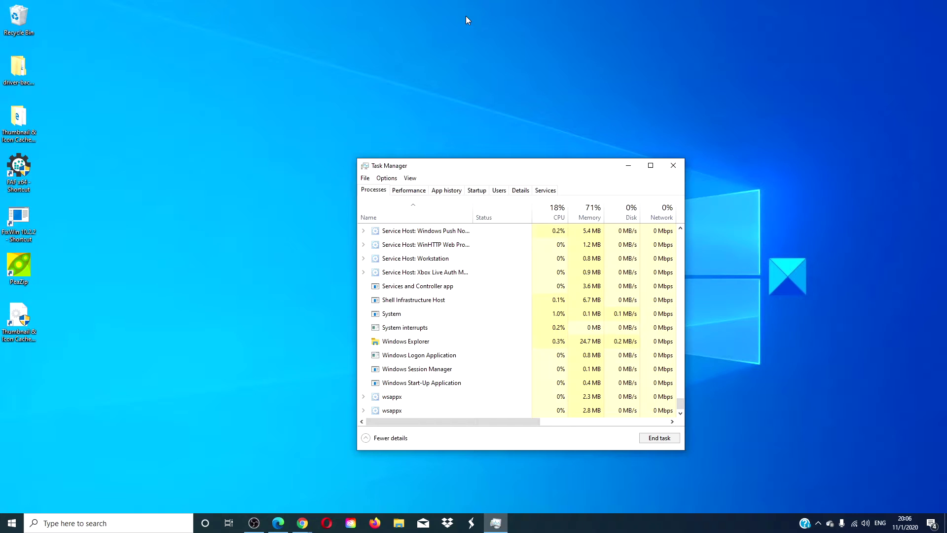
Step: Close Task Manager, set Settings > System > Tablet 'When I sign in' to 'Never use tablet mode', close Settings
click(671, 165)
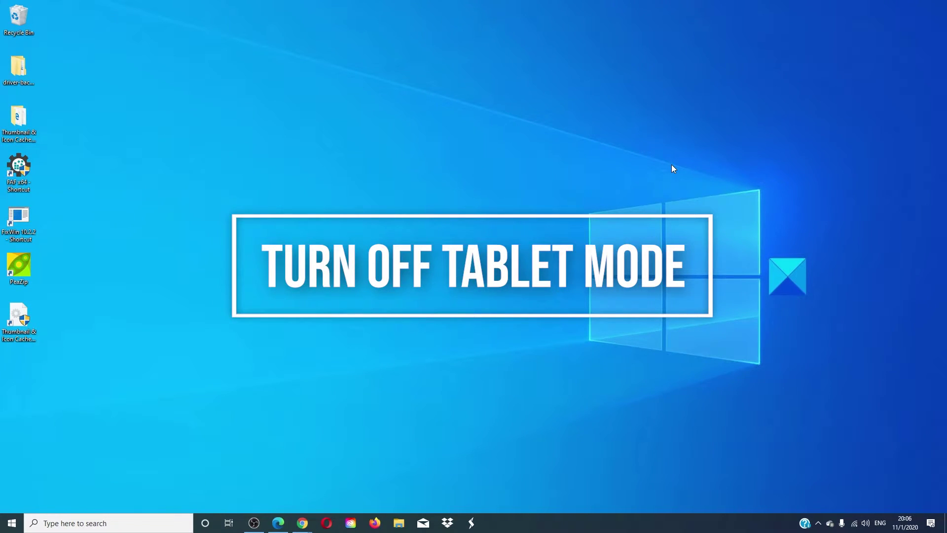
click(11, 522)
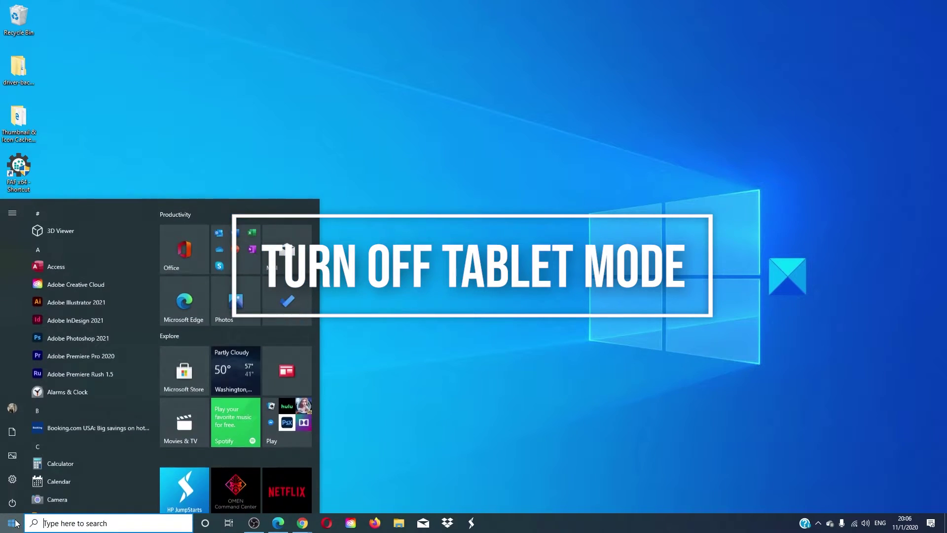
click(12, 478)
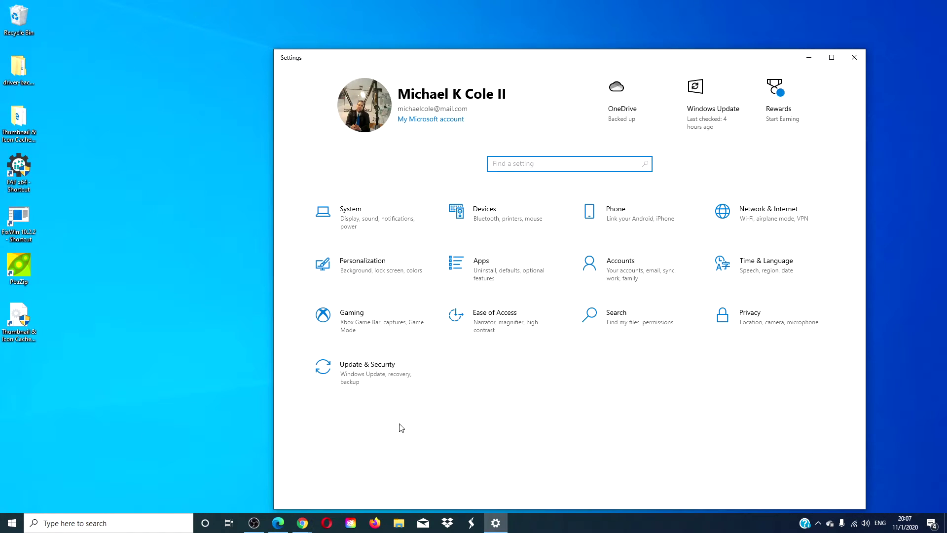
click(366, 211)
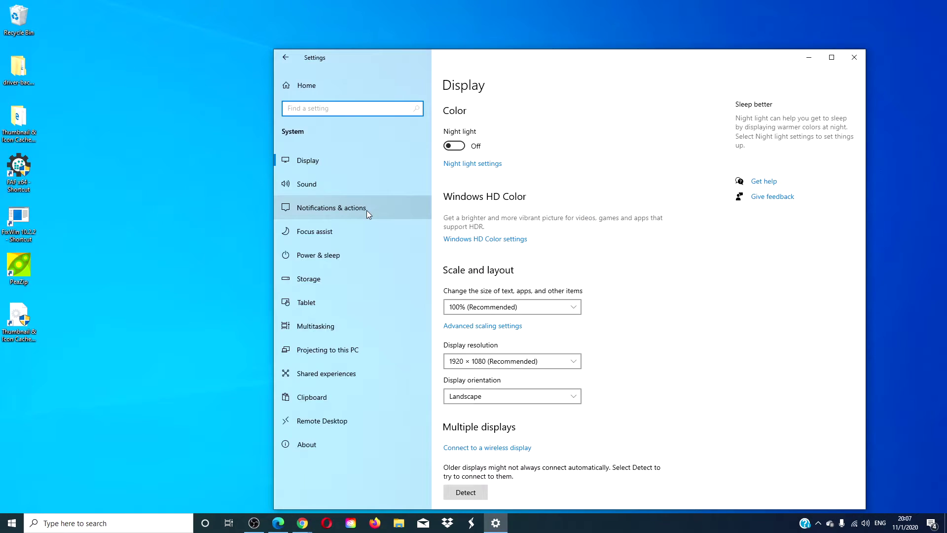
click(358, 297)
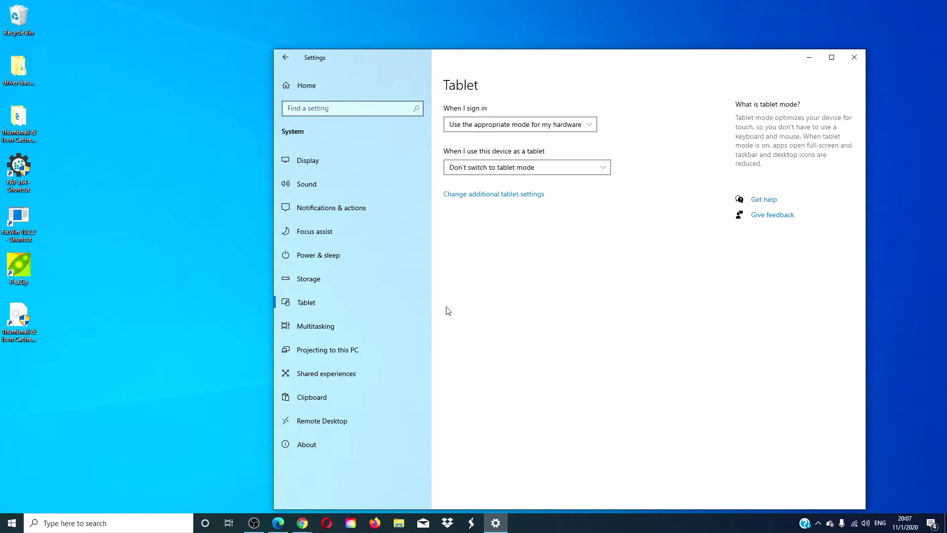
click(592, 129)
click(584, 112)
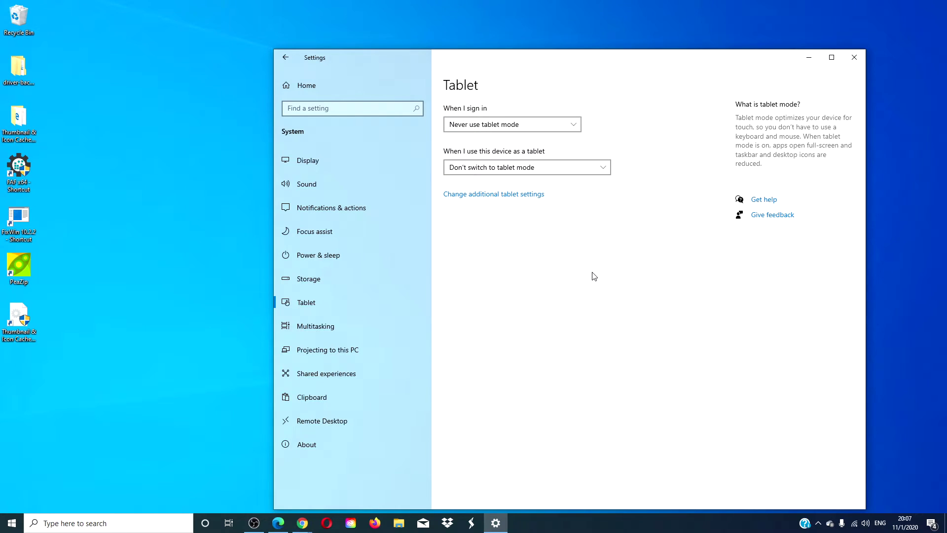
click(860, 61)
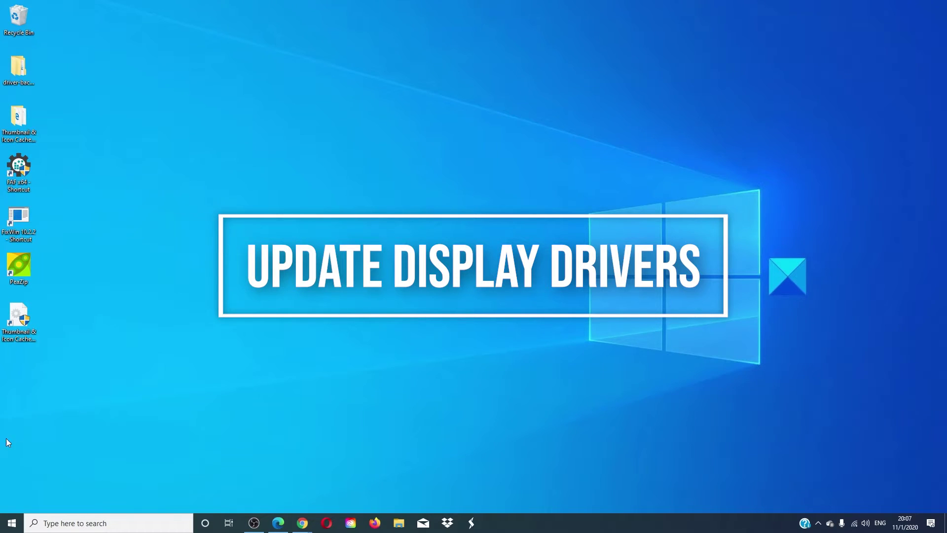
Step: Start the NVIDIA GeForce GTX 1650 SUPER driver update in Device Manager, then cancel it
right_click(12, 523)
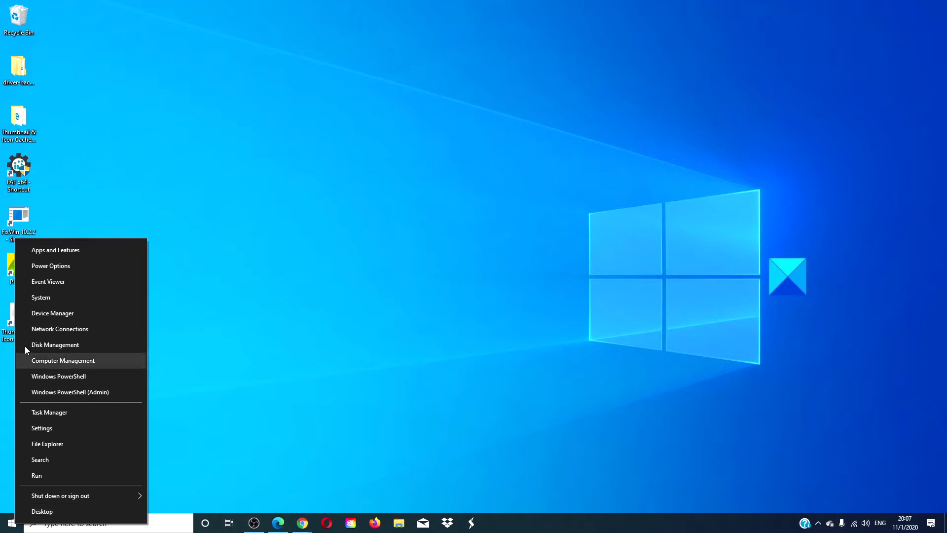
click(52, 313)
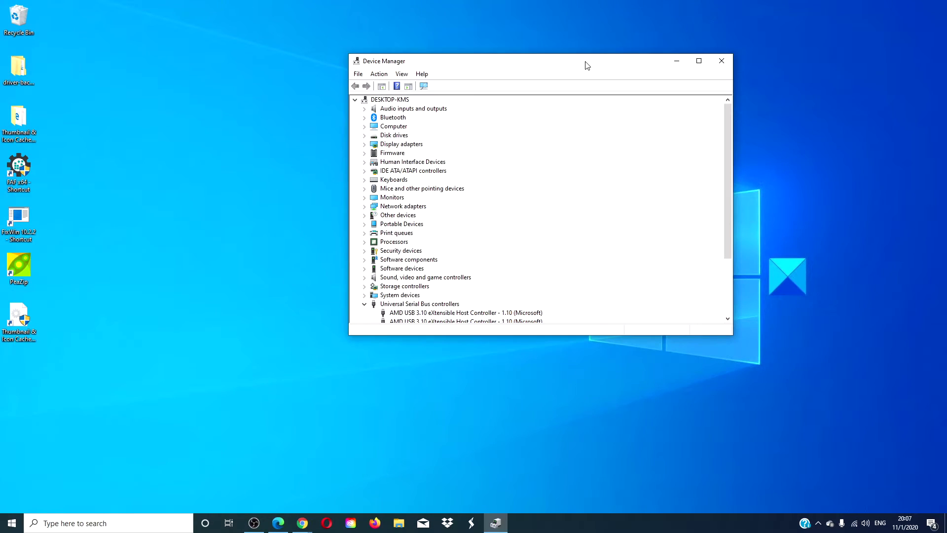
click(365, 145)
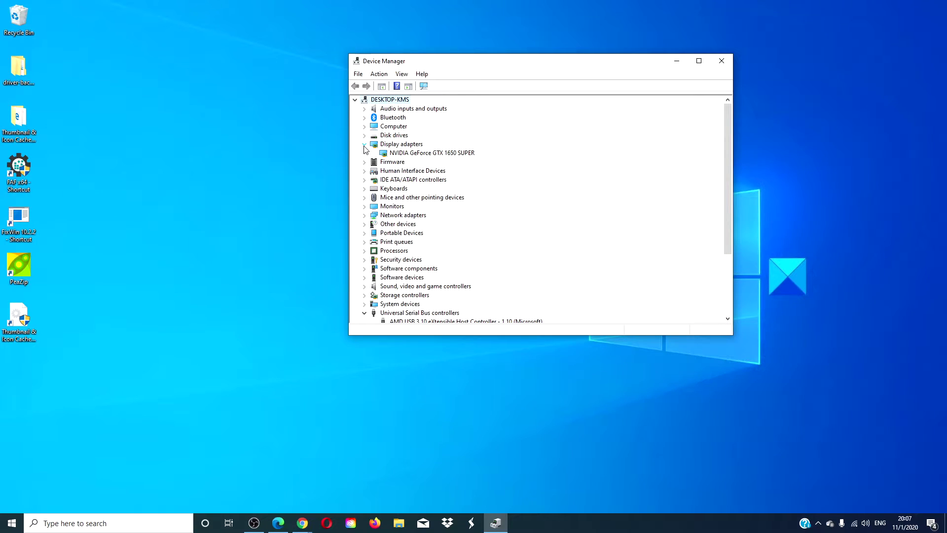
right_click(428, 154)
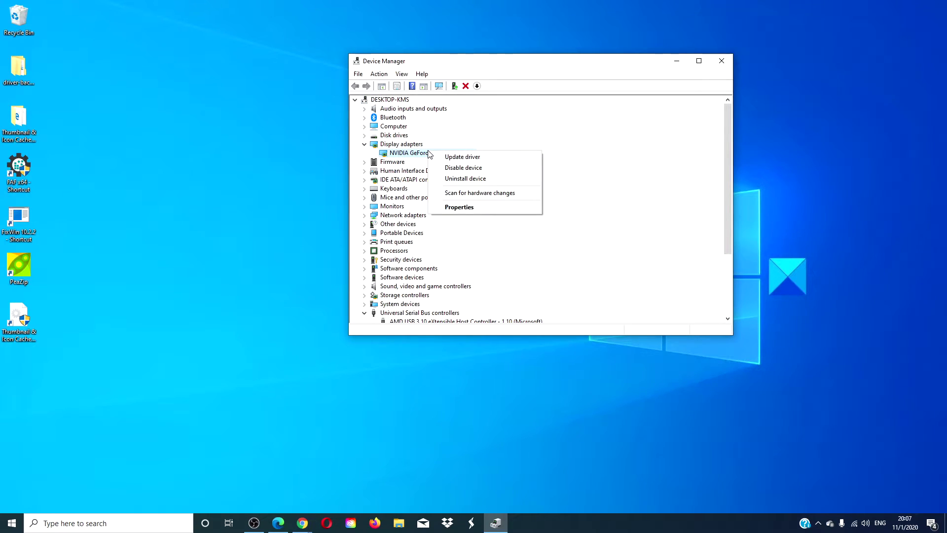
click(442, 161)
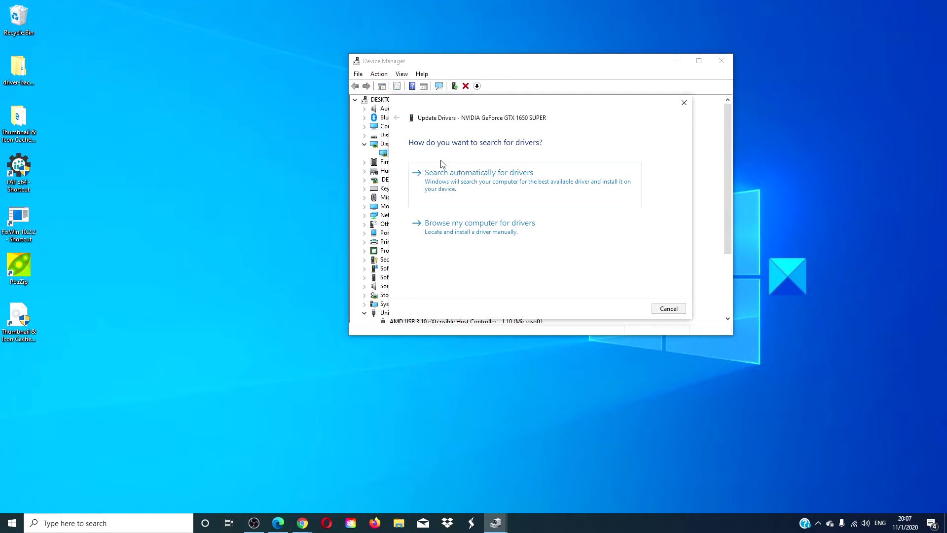
click(675, 311)
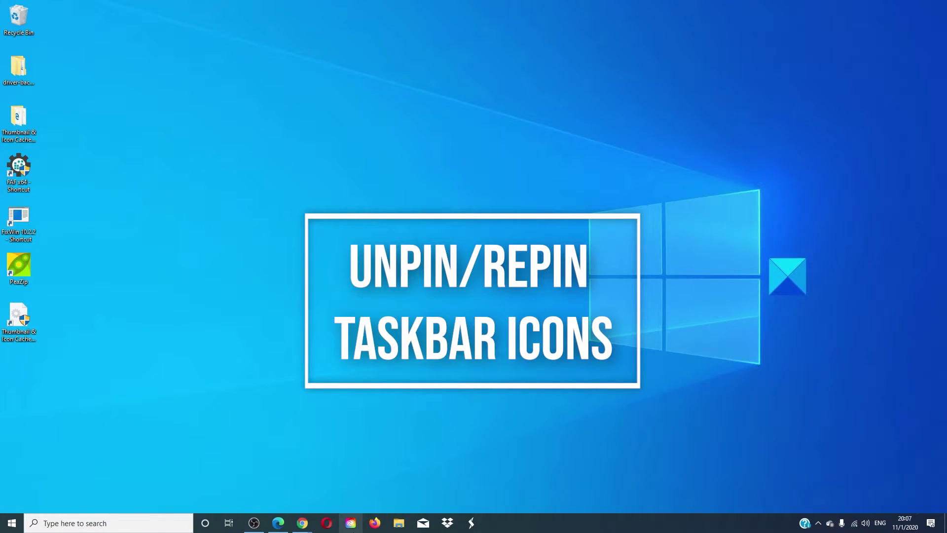
Step: Show File Explorer's taskbar pinning options, then dismiss them, leaving it pinned
right_click(403, 525)
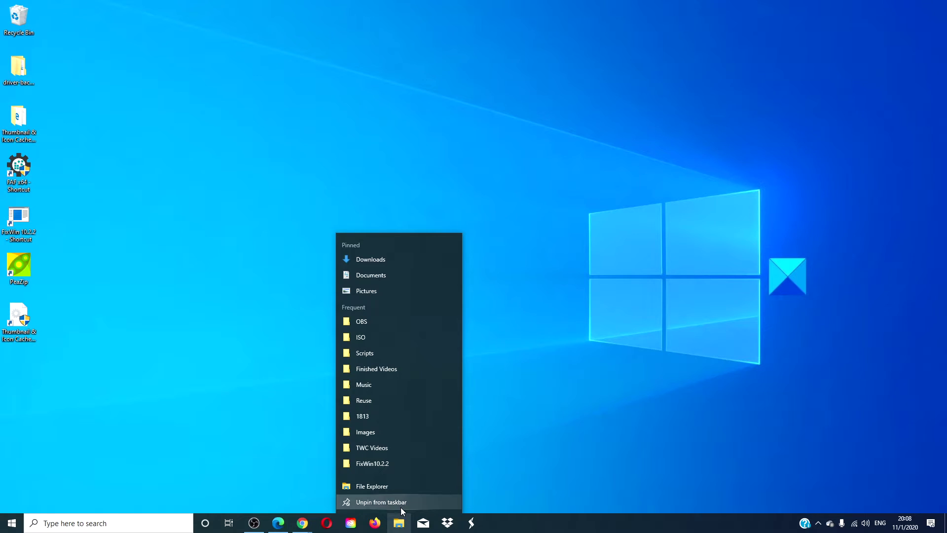
click(557, 448)
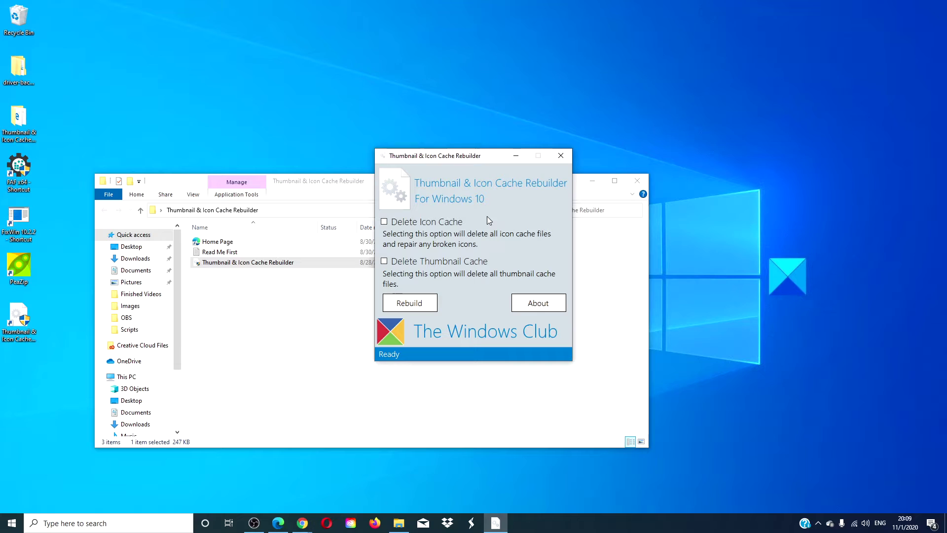
click(384, 222)
click(384, 261)
click(563, 155)
click(642, 179)
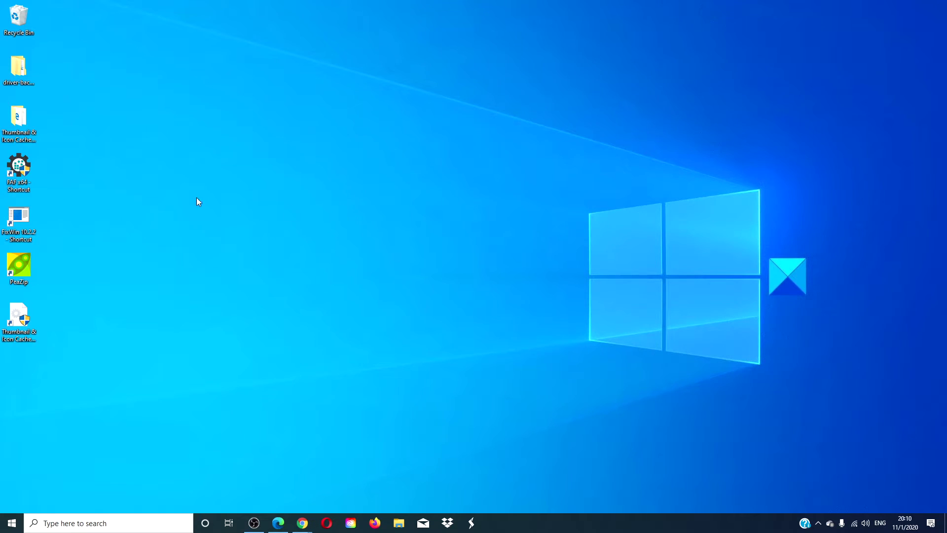
double_click(18, 168)
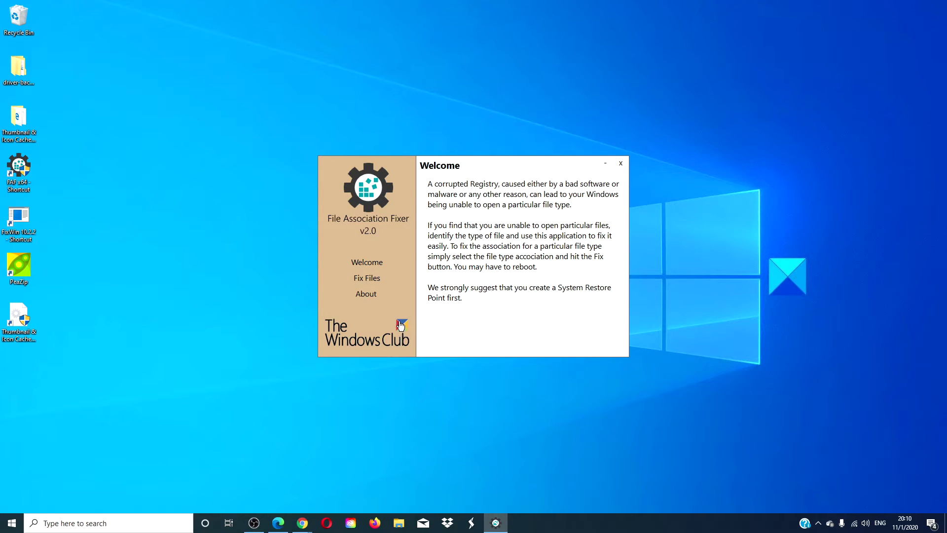
click(365, 279)
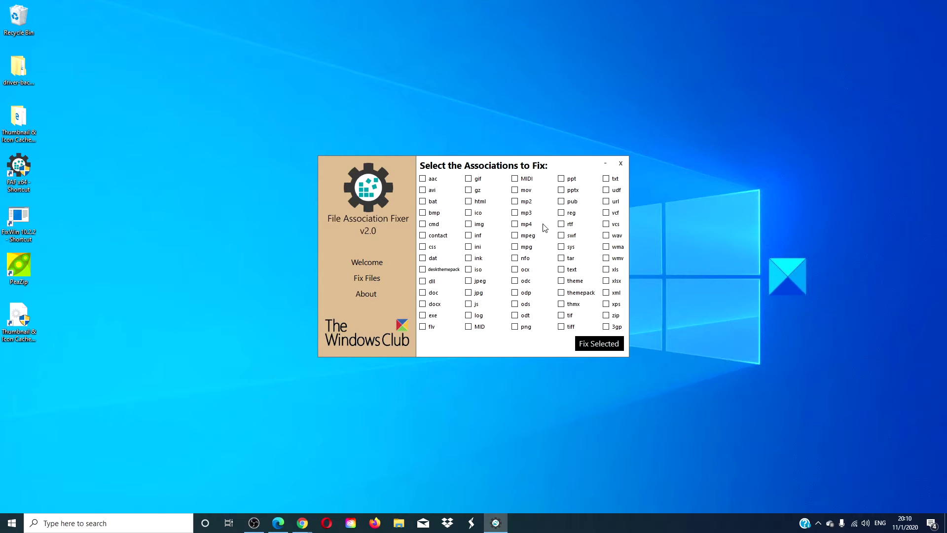
click(515, 327)
click(468, 282)
click(468, 292)
click(621, 164)
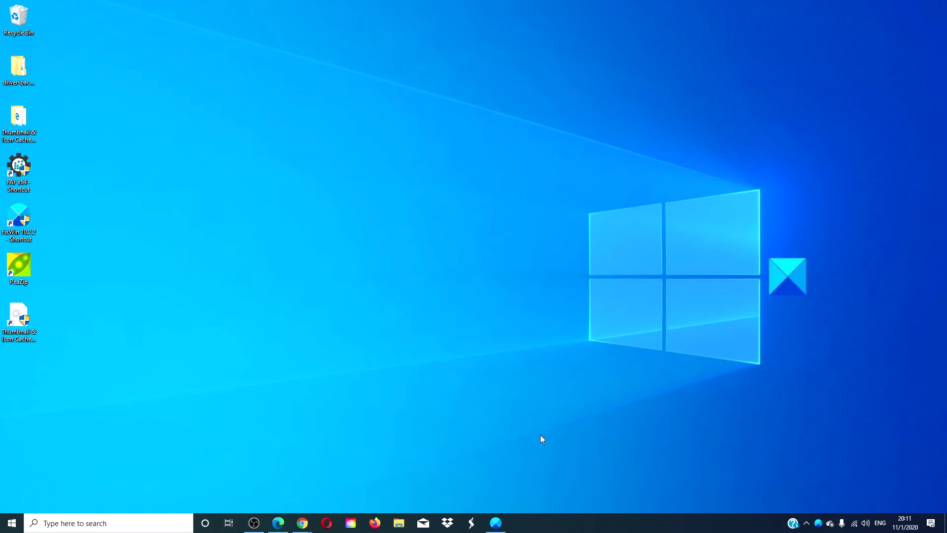
Step: Restore FixWin 10.2.2 to its Welcome page from the taskbar, then close it
click(496, 523)
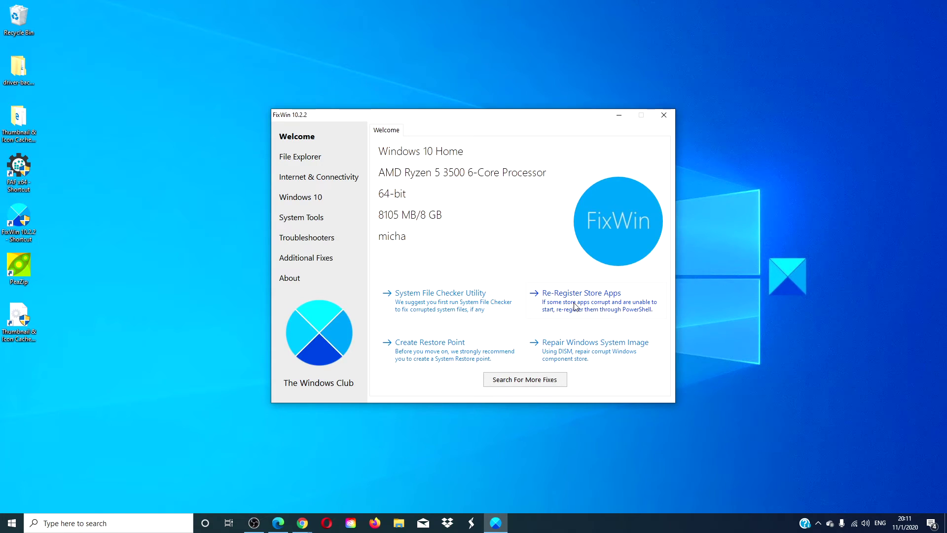
click(664, 115)
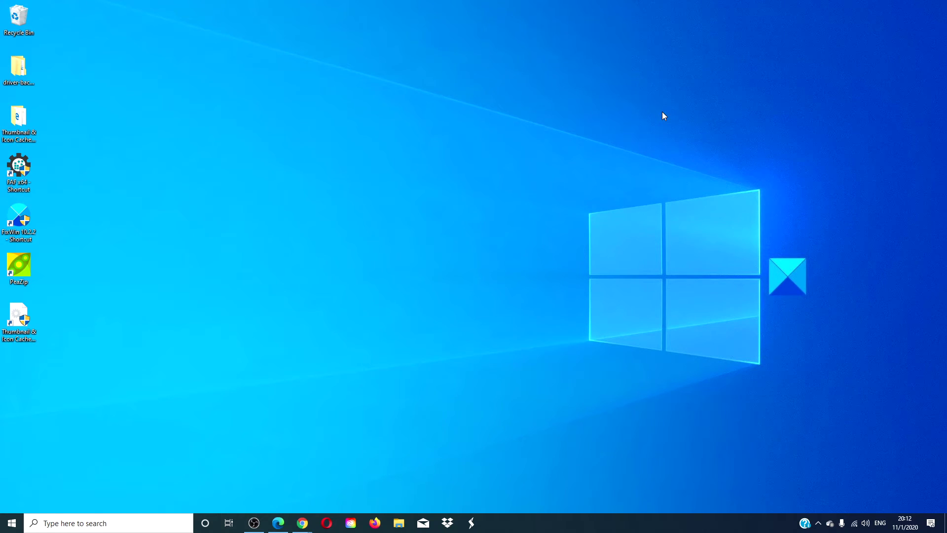
click(129, 528)
text(create a restore point)
key(Return)
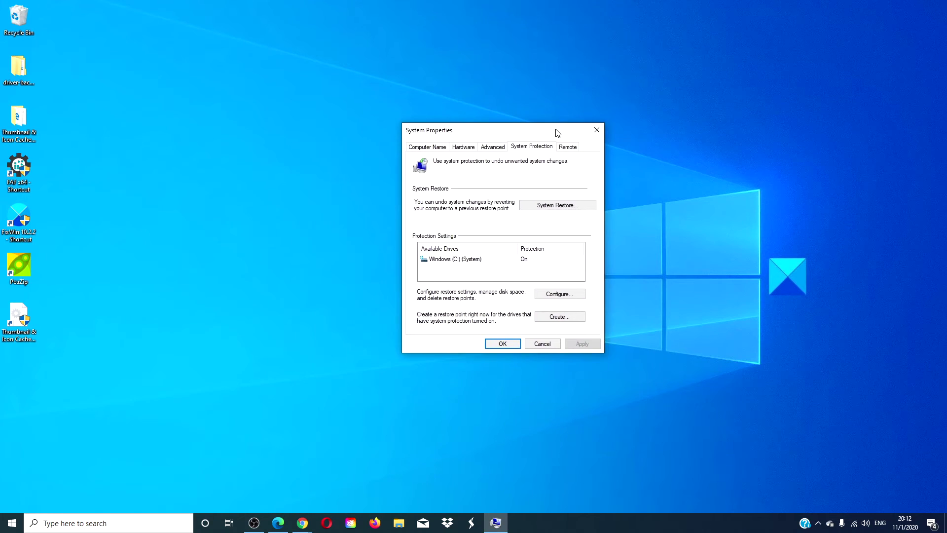
click(541, 207)
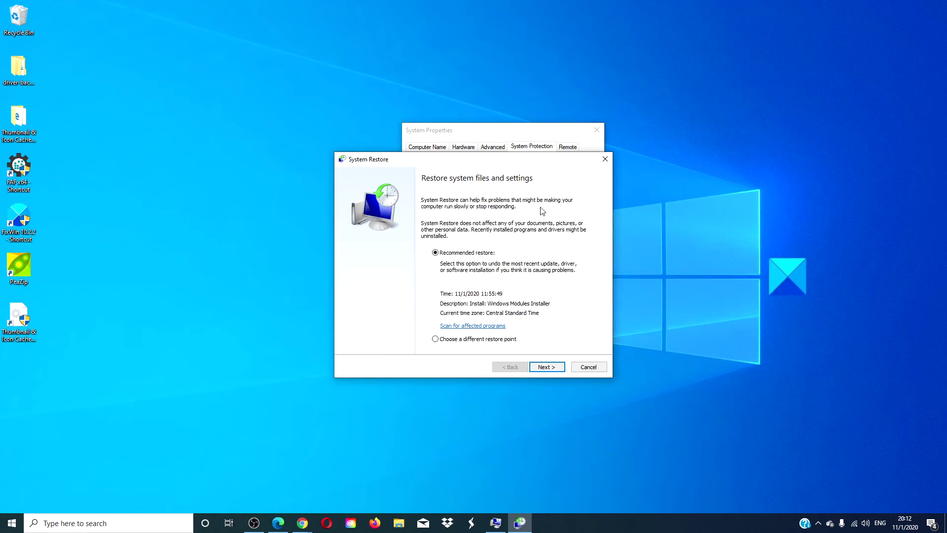
click(603, 161)
click(597, 131)
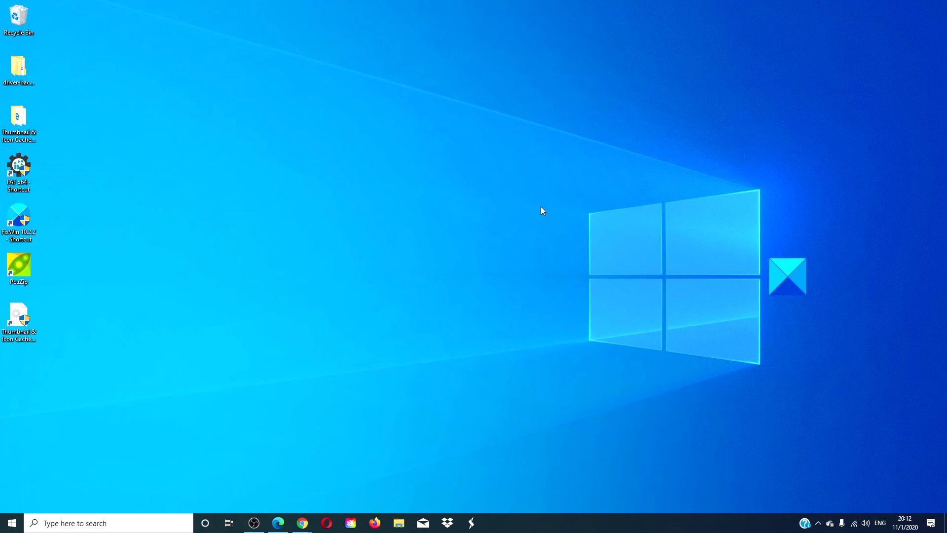
Step: Restore Edge showing the 'Taskbar icons are invisible, blank or missing in Windows 10' article
click(275, 524)
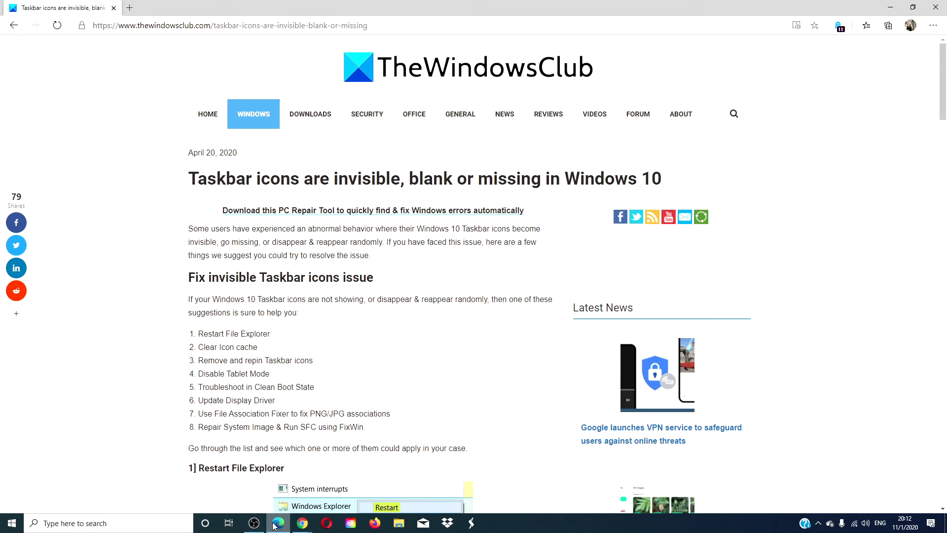